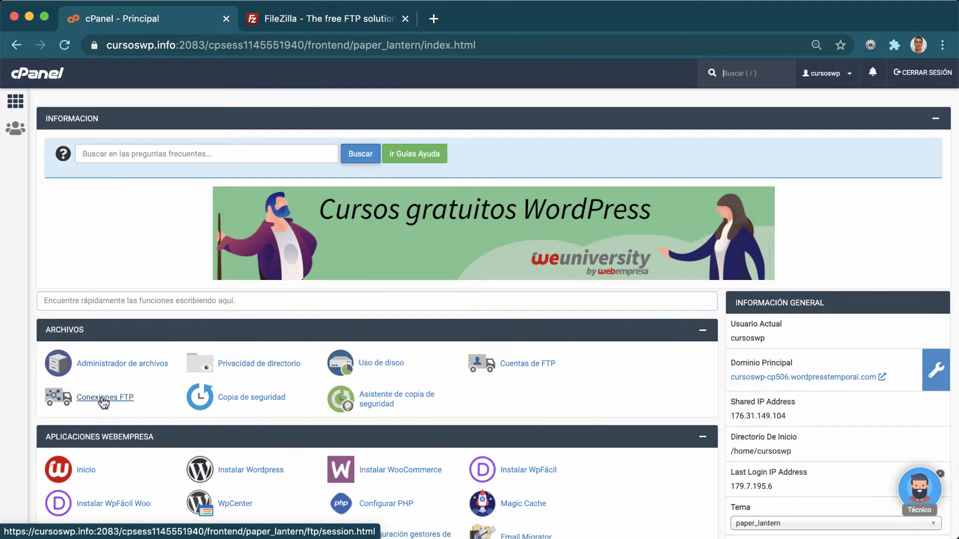
Open the FTP accounts page and review the add-account form and the login of the main special FTP account
left_click(542, 370)
scroll(507, 365, "down", 1)
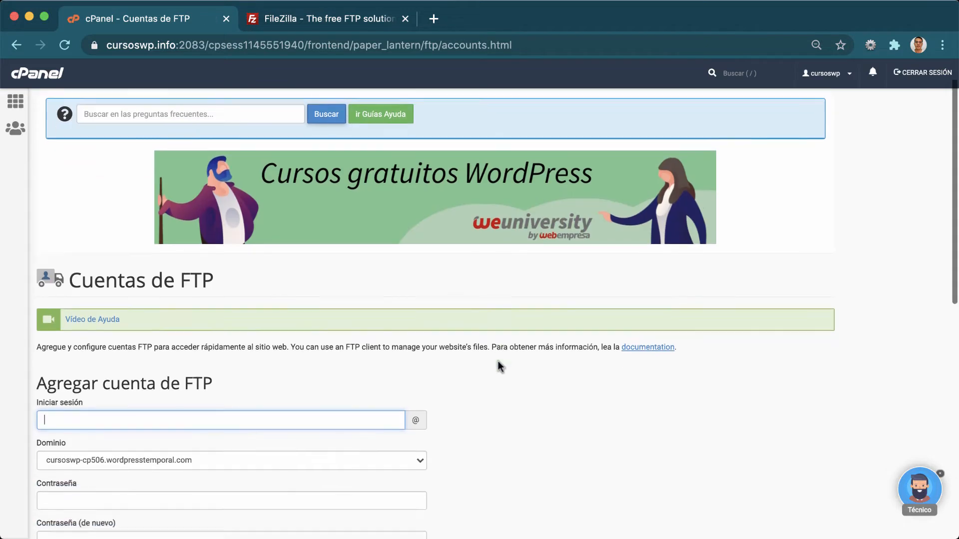
scroll(500, 366, "down", 4)
scroll(499, 361, "down", 1)
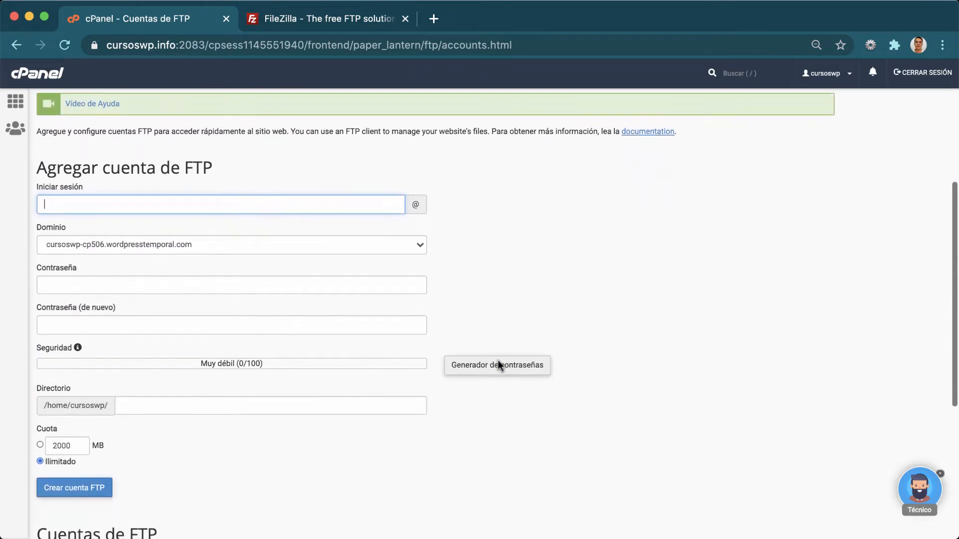
scroll(498, 361, "down", 1)
scroll(498, 360, "down", 2)
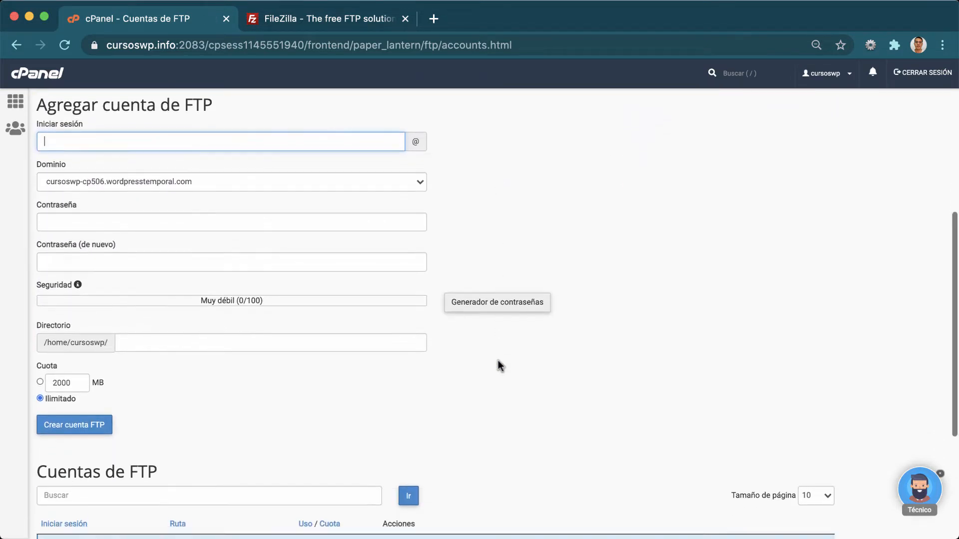
scroll(499, 361, "down", 4)
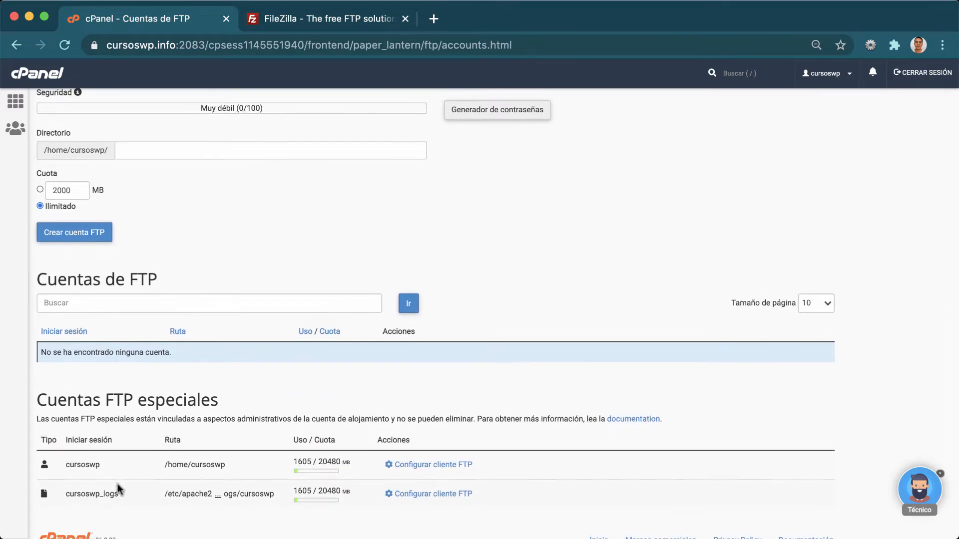
double_click(74, 464)
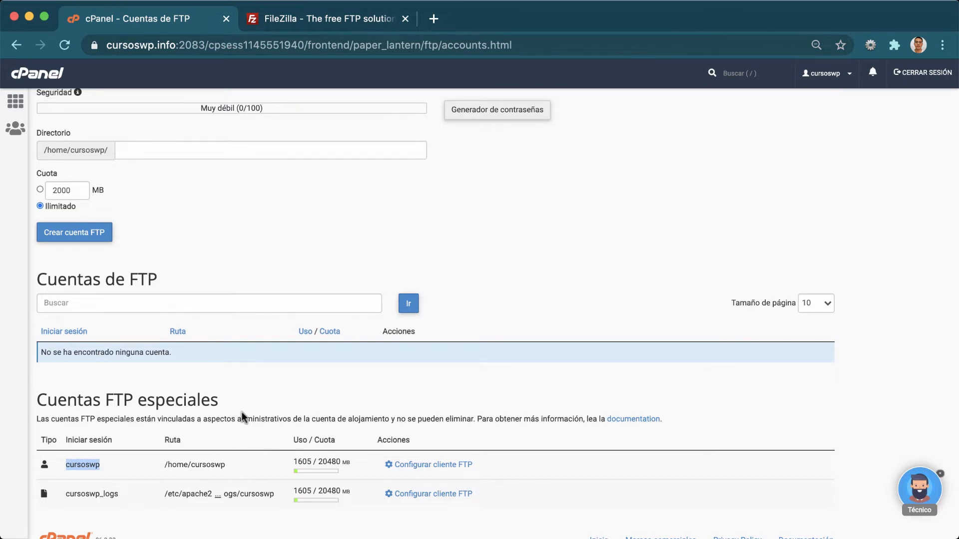
Enter the login name for the new FTP account and select cursoswp.info as its domain
scroll(245, 408, "up", 2)
scroll(244, 405, "up", 6)
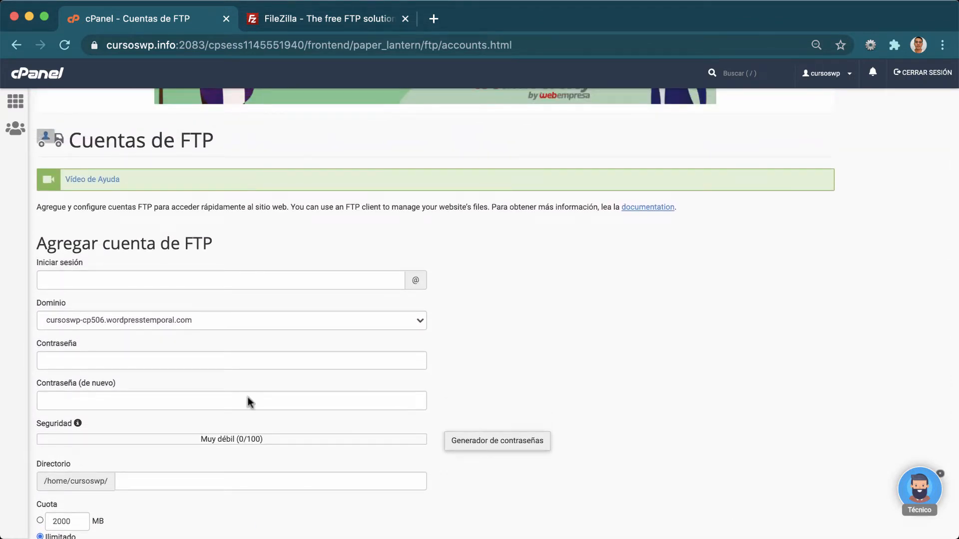
left_click(135, 280)
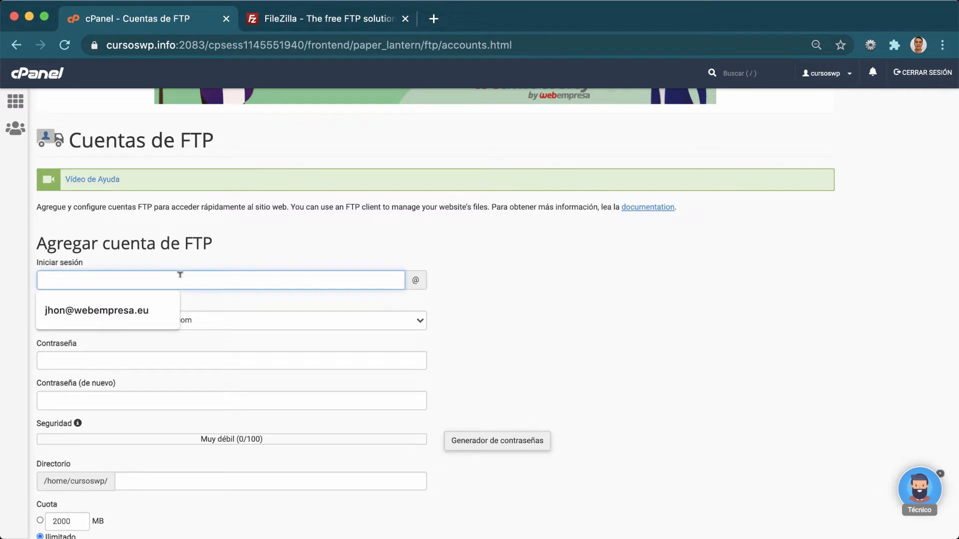
type("jhon")
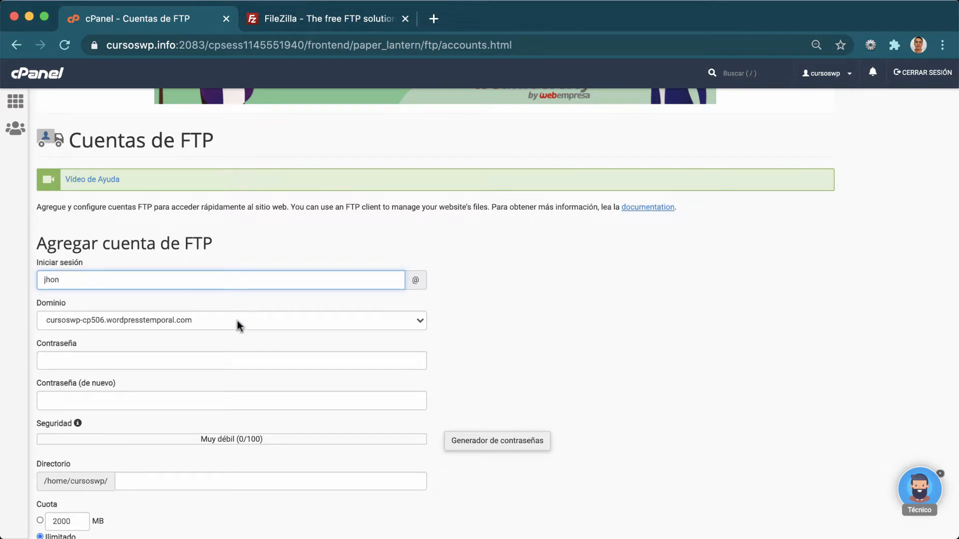
left_click_drag(236, 321, 198, 330)
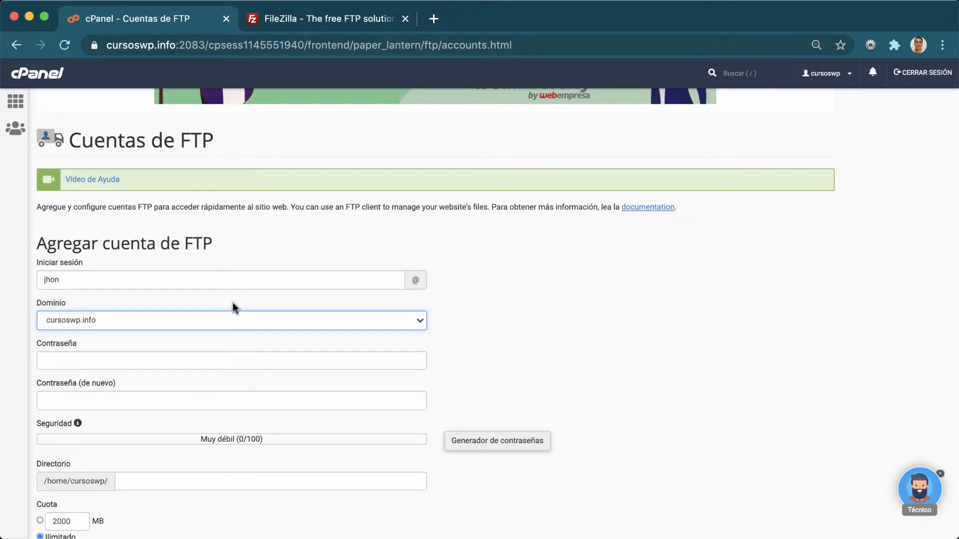
Generate a password for the new FTP account, acknowledge it was copied to a safe place, and use it
left_click(156, 355)
scroll(453, 372, "down", 1)
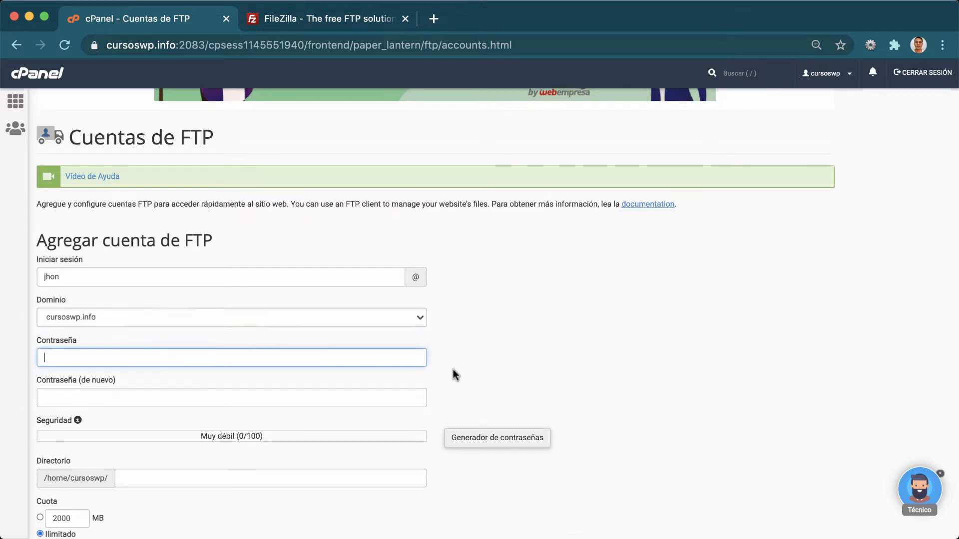
scroll(453, 369, "down", 1)
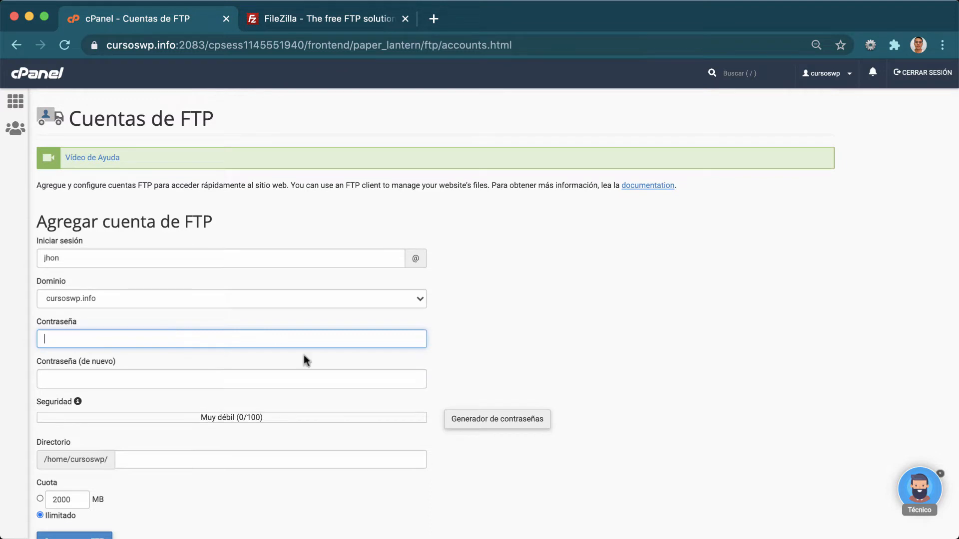
left_click(490, 422)
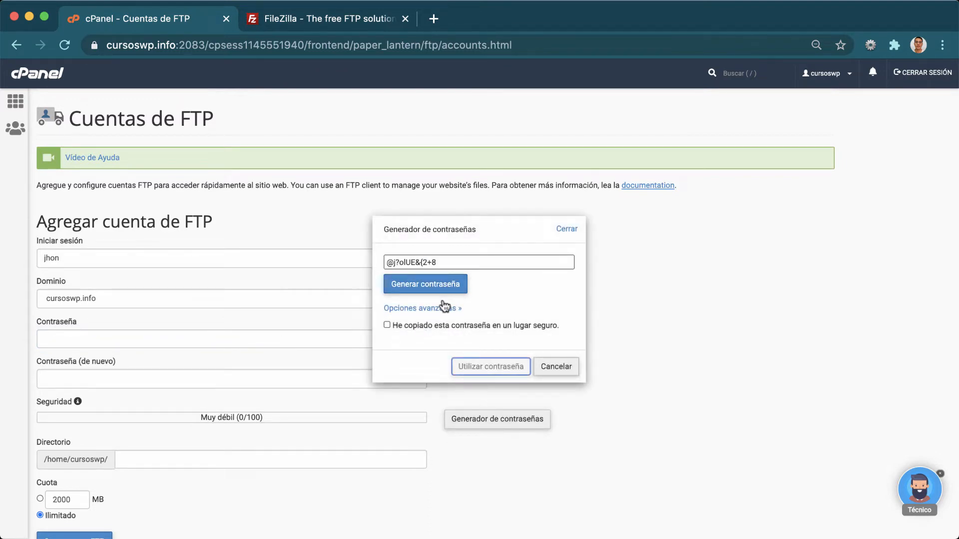
left_click(415, 325)
left_click(475, 367)
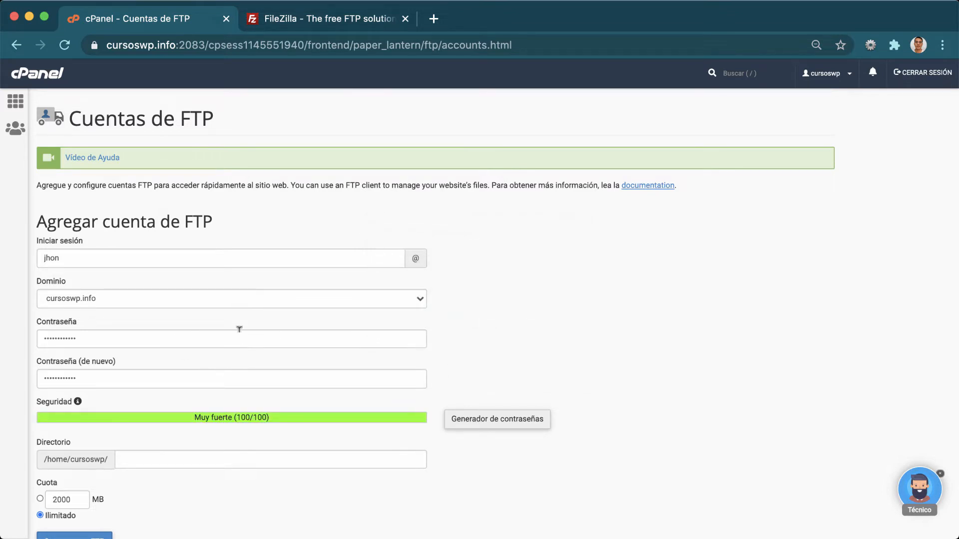
Create the FTP account with the directory left at /home/cursoswp/ and an unlimited quota
scroll(237, 348, "down", 3)
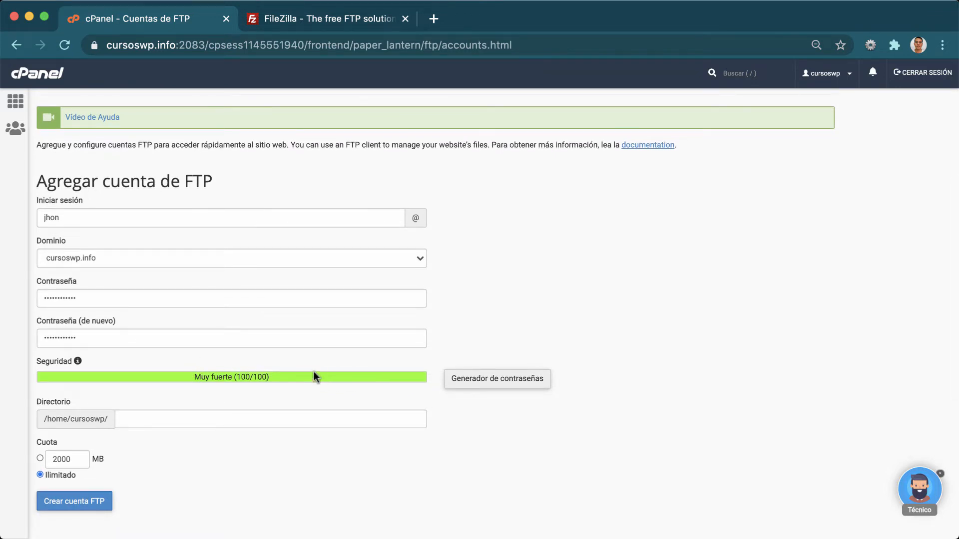
scroll(307, 369, "down", 2)
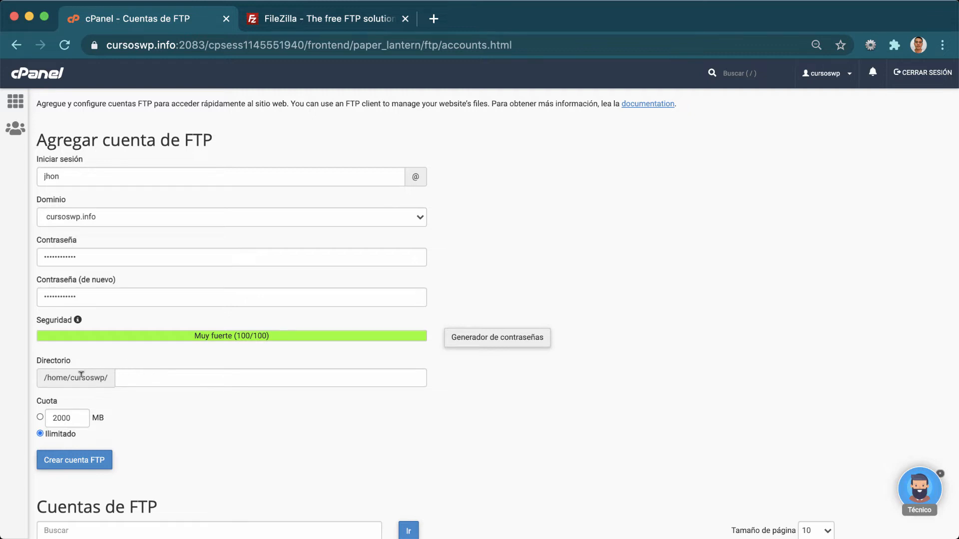
scroll(165, 402, "down", 1)
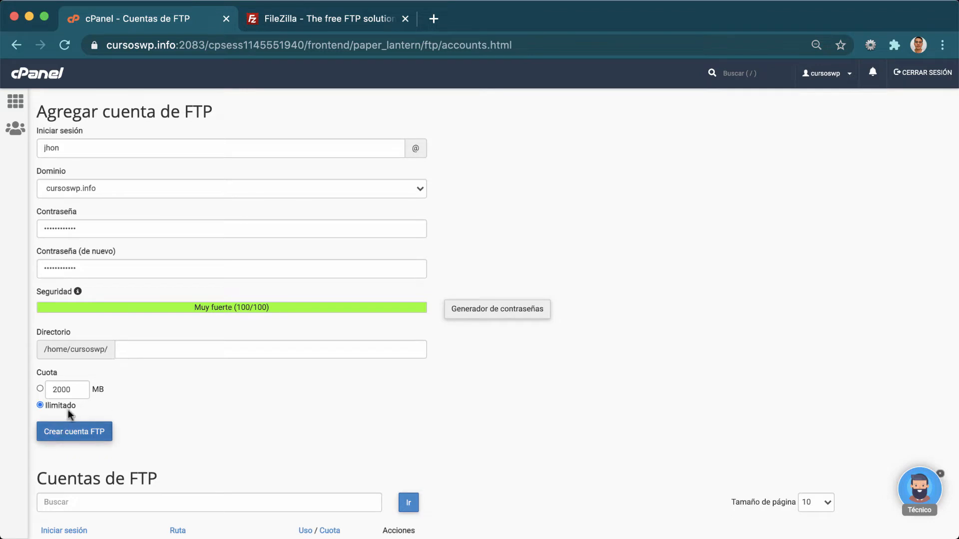
scroll(146, 405, "down", 1)
left_click(92, 423)
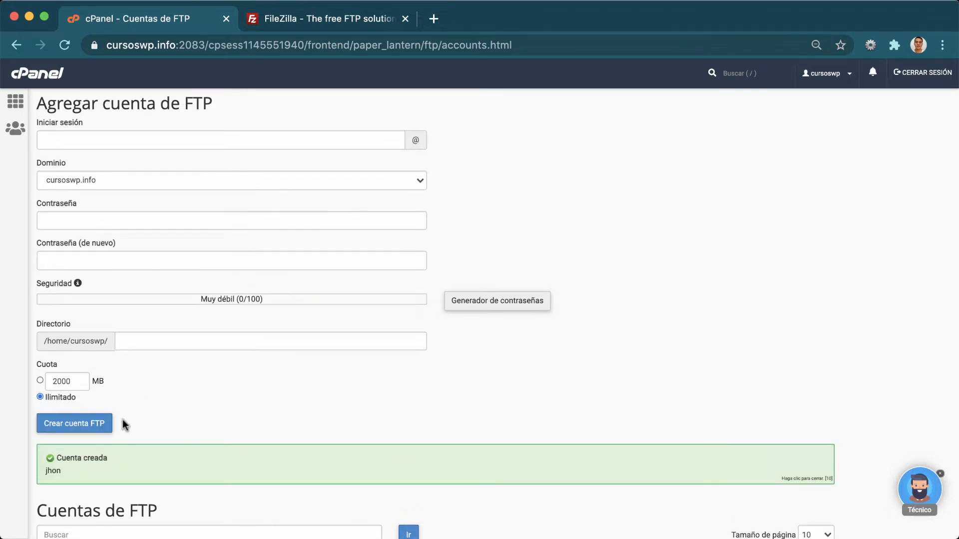
Examine the new FTP account's login and path, and compare its login format with the main special account
scroll(602, 279, "down", 5)
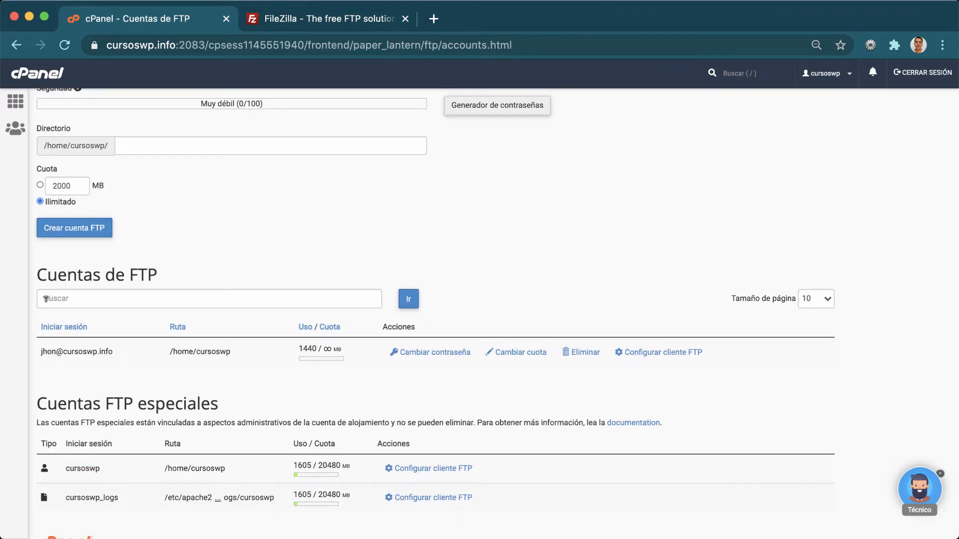
left_click_drag(47, 278, 146, 279)
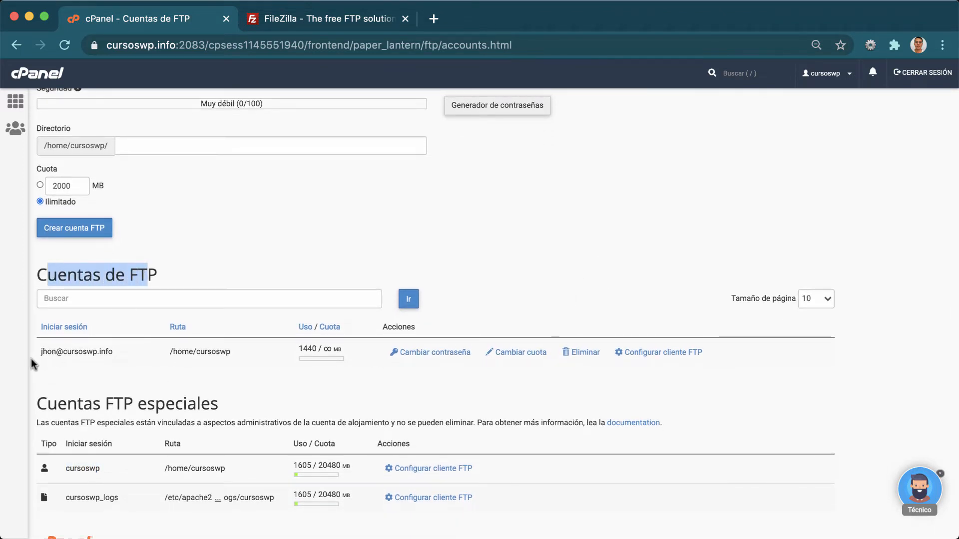
mouse_move(39, 349)
left_mouse_down()
mouse_move(126, 358)
mouse_move(26, 349)
mouse_move(38, 350)
left_mouse_up()
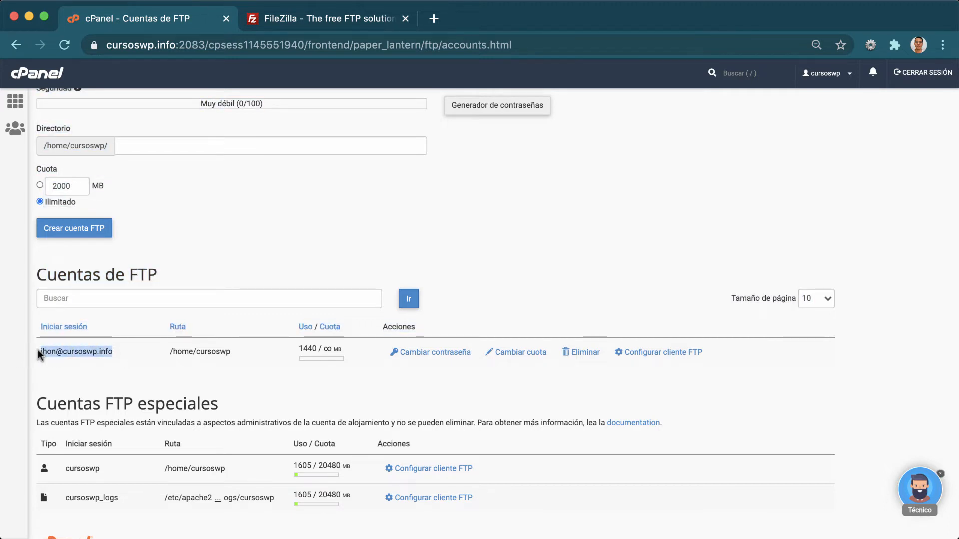
left_click(142, 359)
left_click_drag(169, 350, 227, 351)
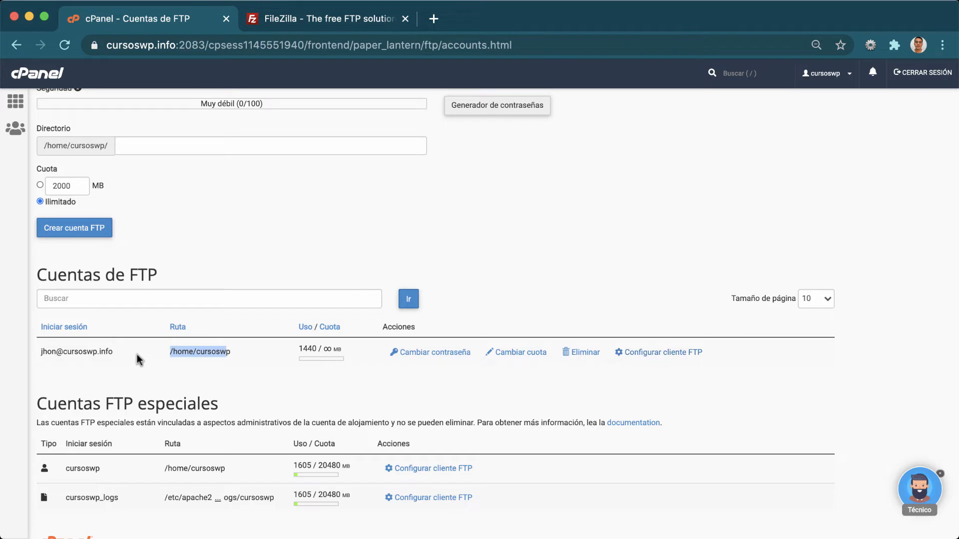
left_click_drag(112, 352, 55, 348)
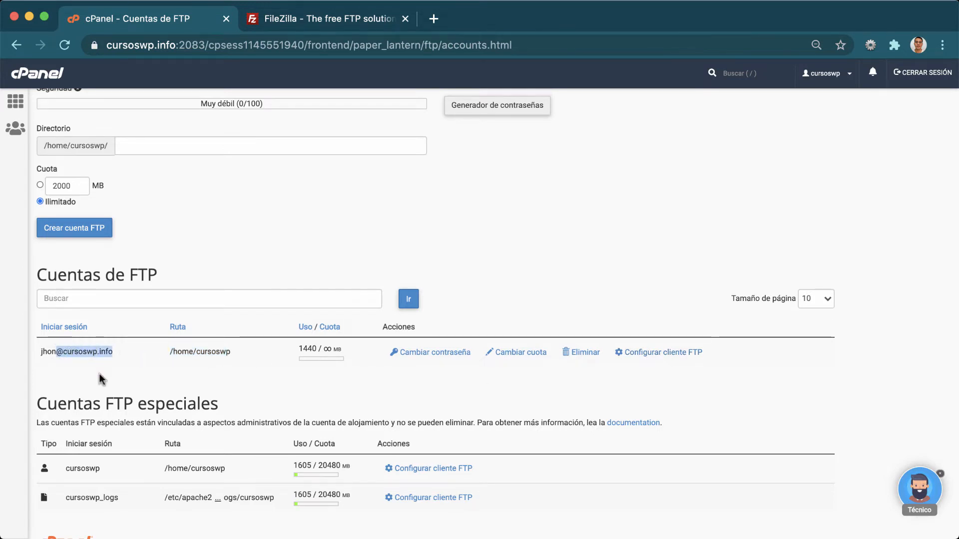
double_click(71, 469)
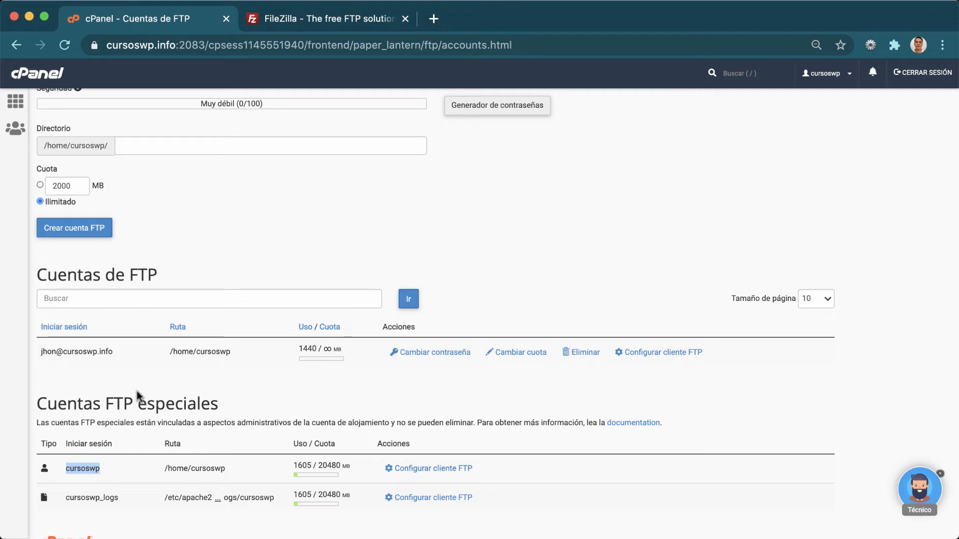
left_click(206, 382)
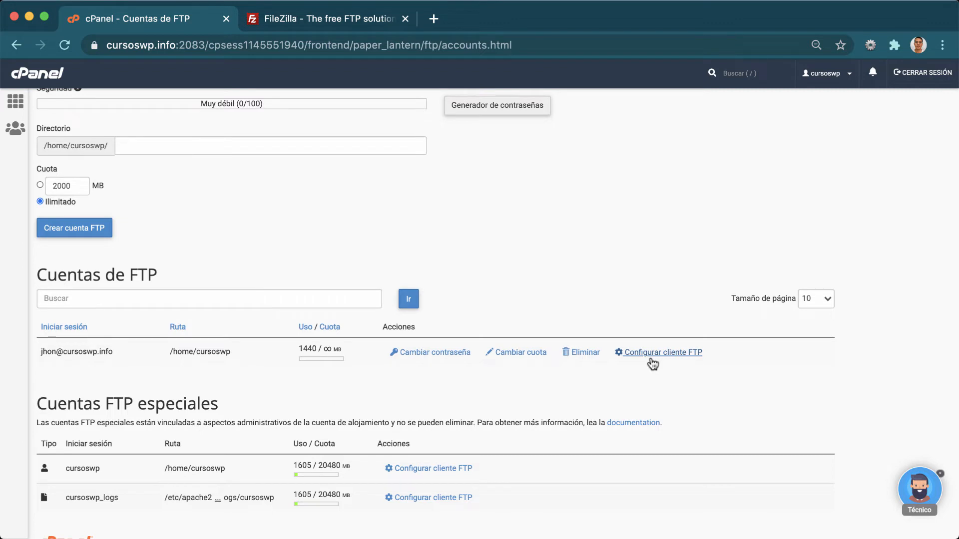
Show the new account's FTP client settings and review the manual configuration and the available configuration files
left_click(652, 359)
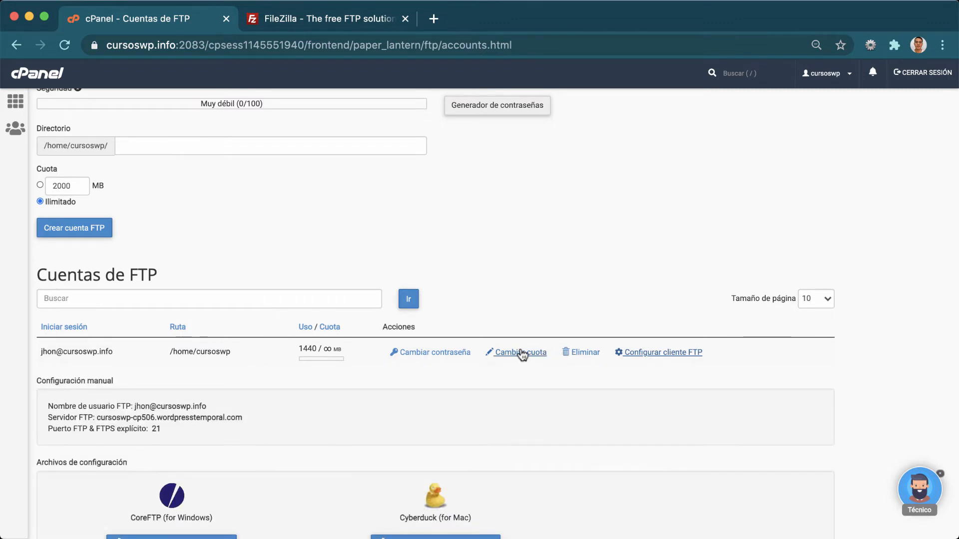
scroll(520, 350, "down", 3)
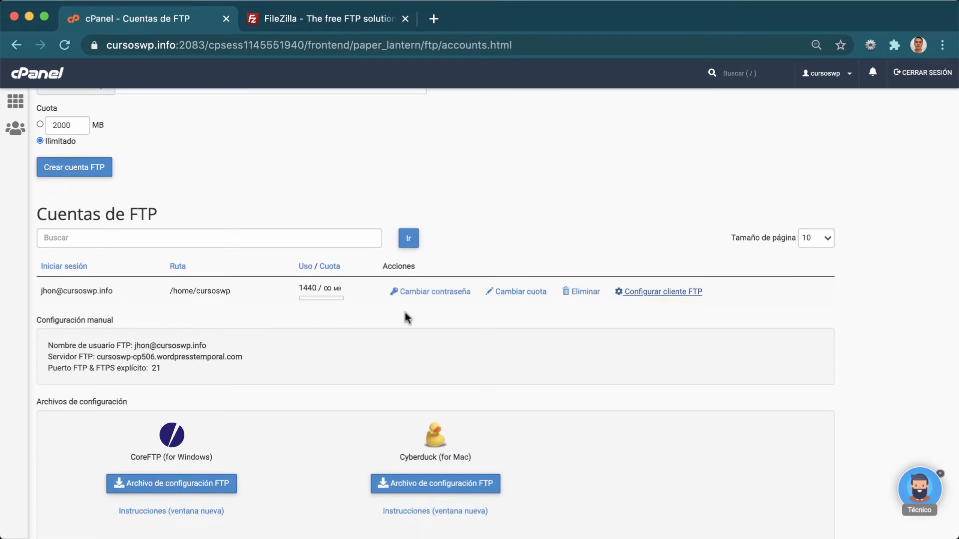
scroll(400, 315, "down", 3)
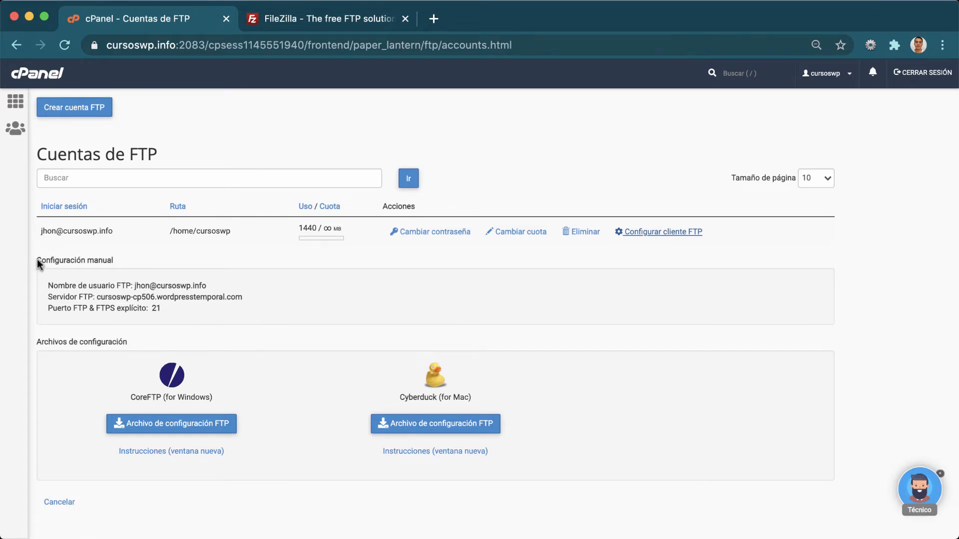
left_click_drag(37, 259, 112, 259)
left_click_drag(34, 339, 121, 341)
left_click(152, 340)
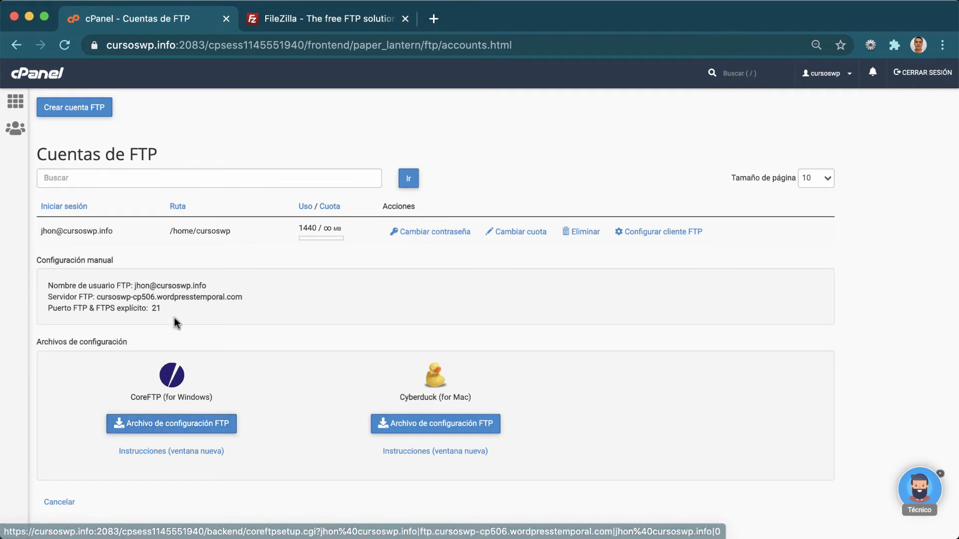
left_click_drag(175, 318, 46, 286)
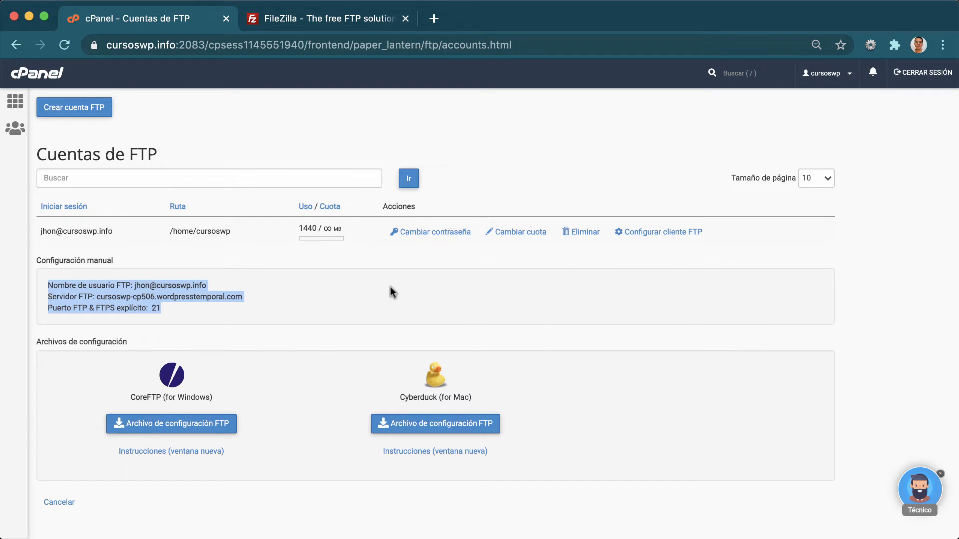
left_click(298, 294)
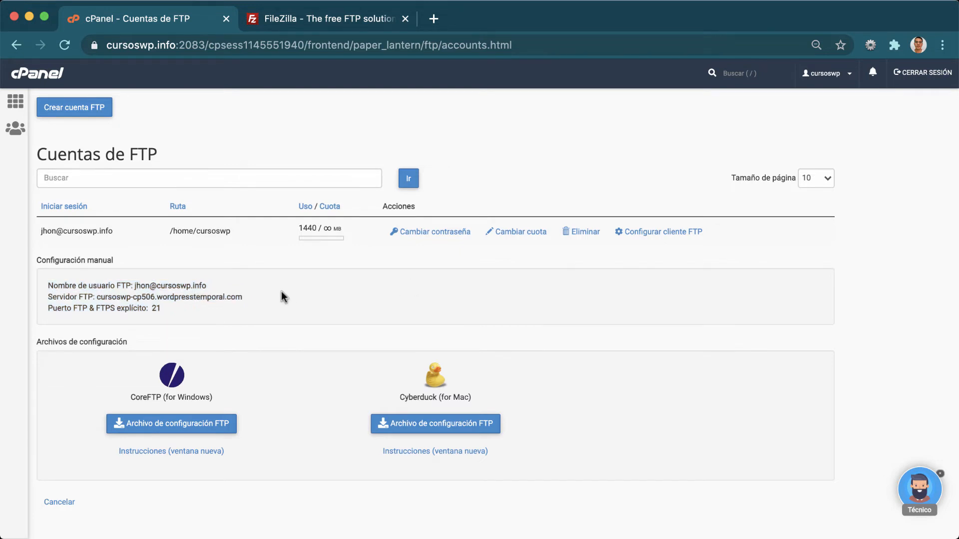
Switch to the FileZilla website and open the FileZilla Client download page
left_click(319, 23)
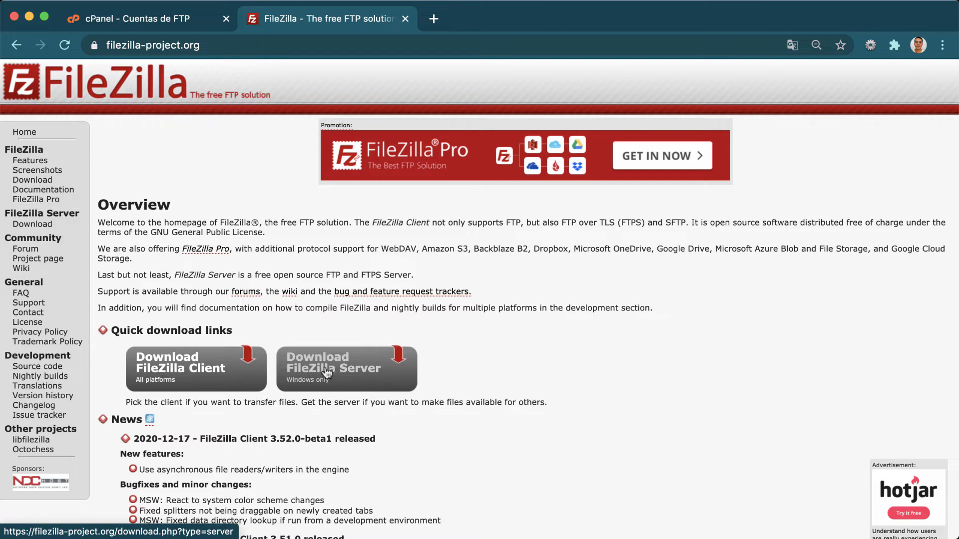
left_click(220, 374)
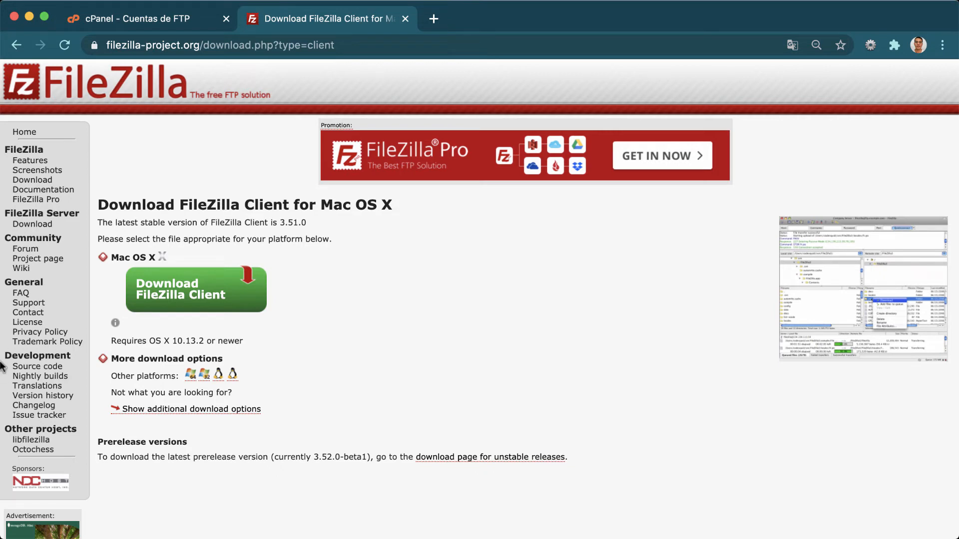
Switch to FileZilla and look over the quick-connection fields for the server, username and password
mouse_move(2, 449)
left_click(10, 515)
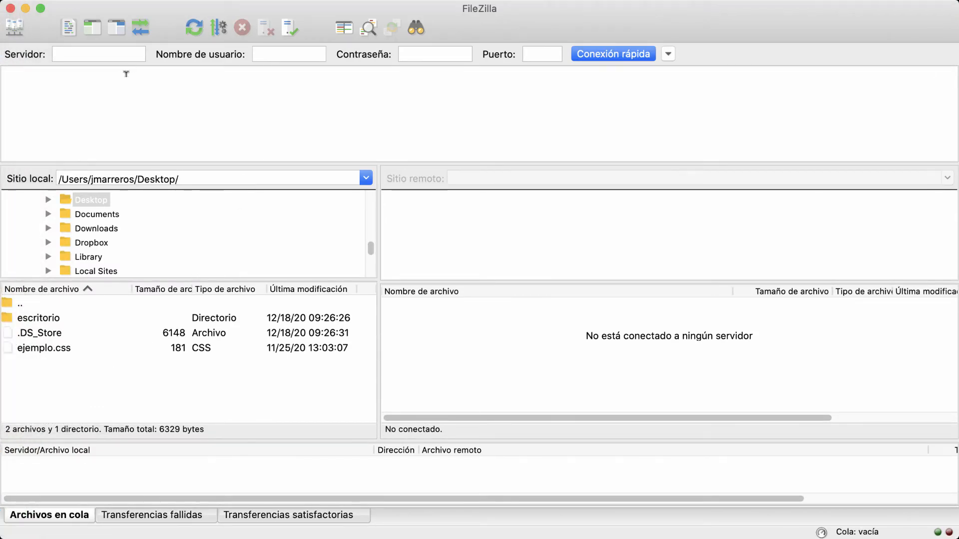
left_click(115, 58)
left_click(288, 55)
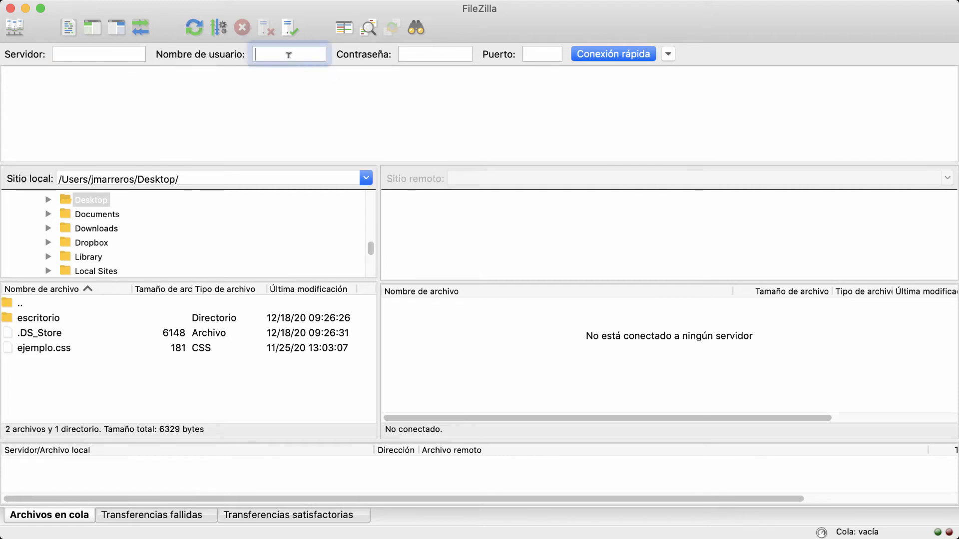
left_click(419, 54)
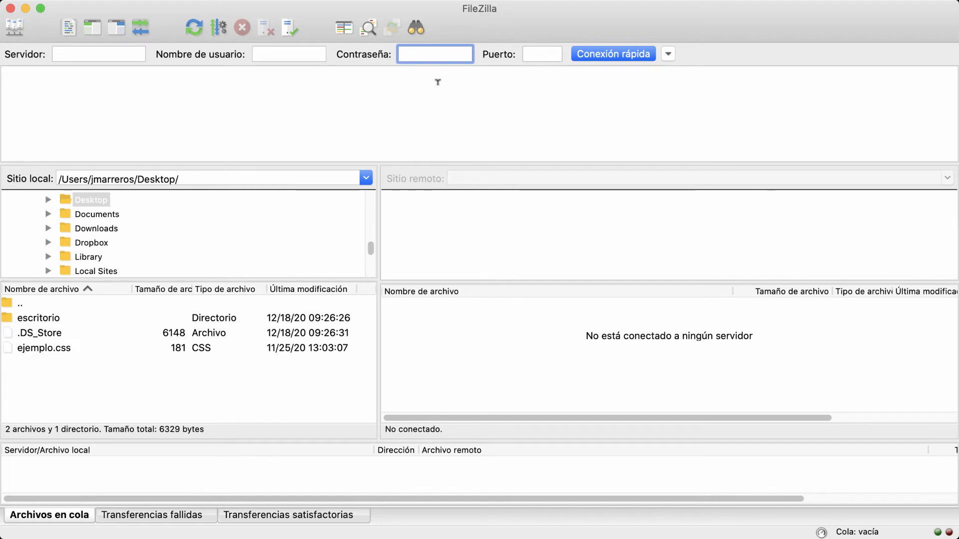
left_click(118, 46)
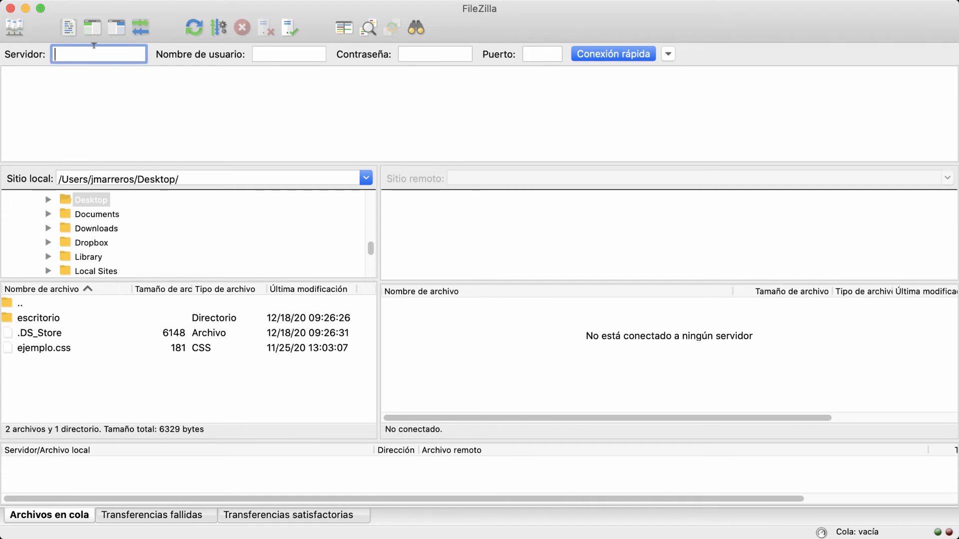
Return to the browser, close the FileZilla download page, and check the FTP port in cPanel's manual configuration
left_click(24, 9)
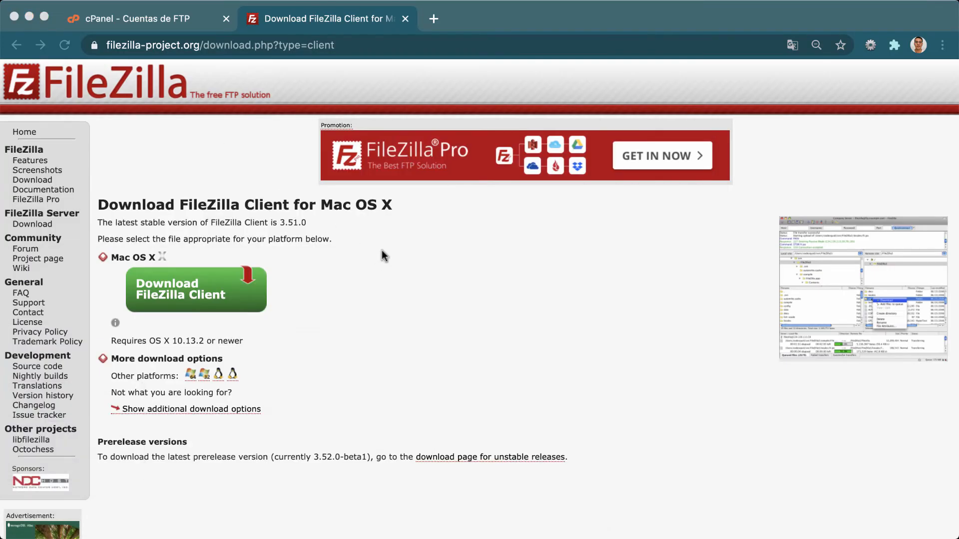
left_click(405, 18)
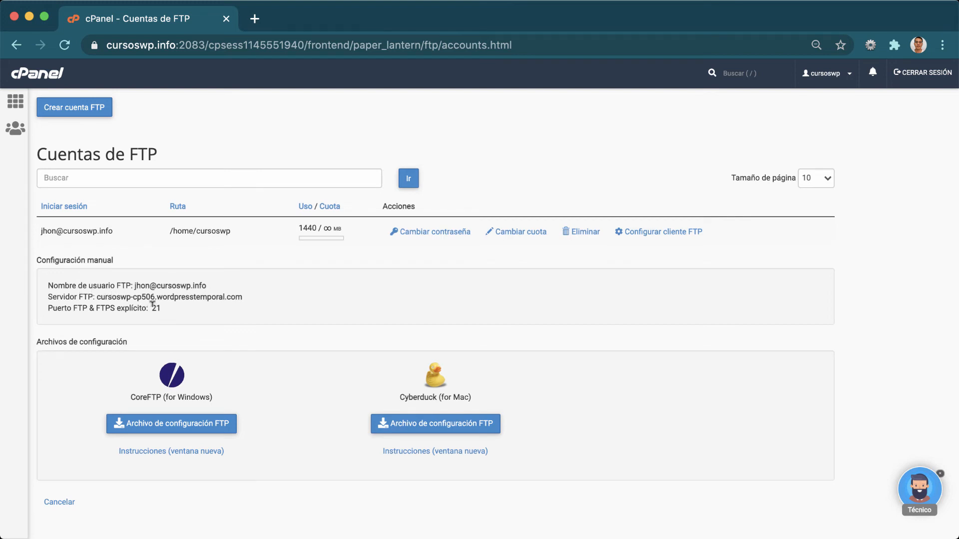
left_click_drag(152, 304, 172, 308)
Switch to FileZilla and quick-connect with the account's server, username and password, leaving the port empty and accepting the server certificate
mouse_move(10, 323)
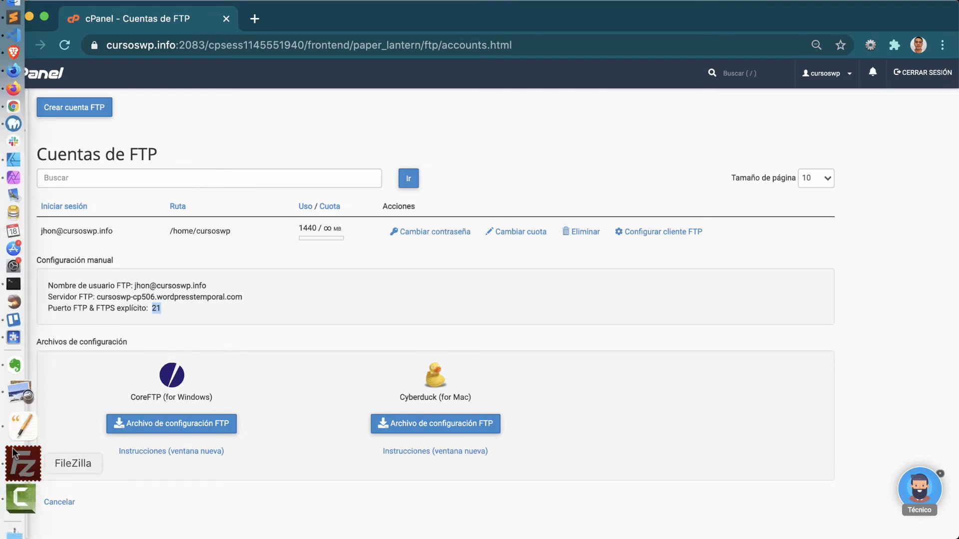
left_click(15, 455)
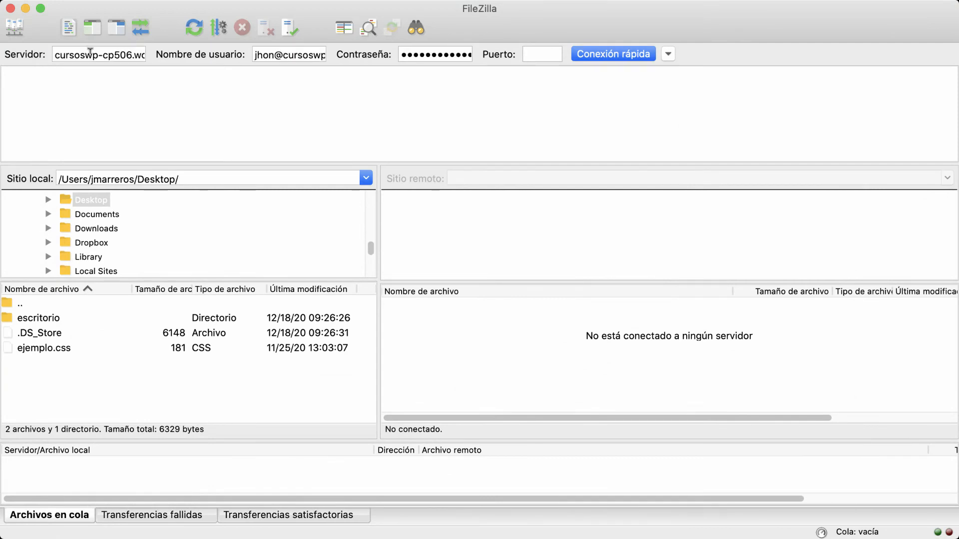
left_click(90, 53)
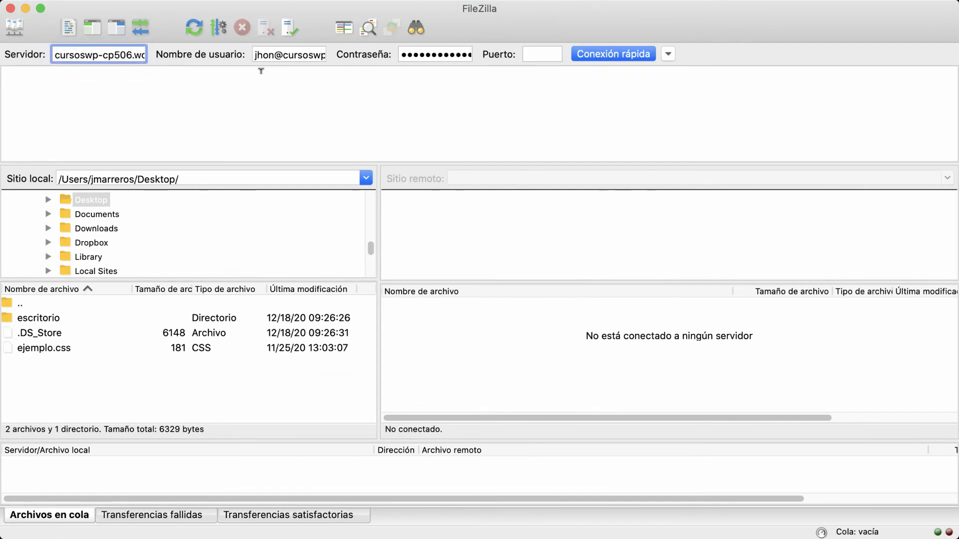
left_click(274, 54)
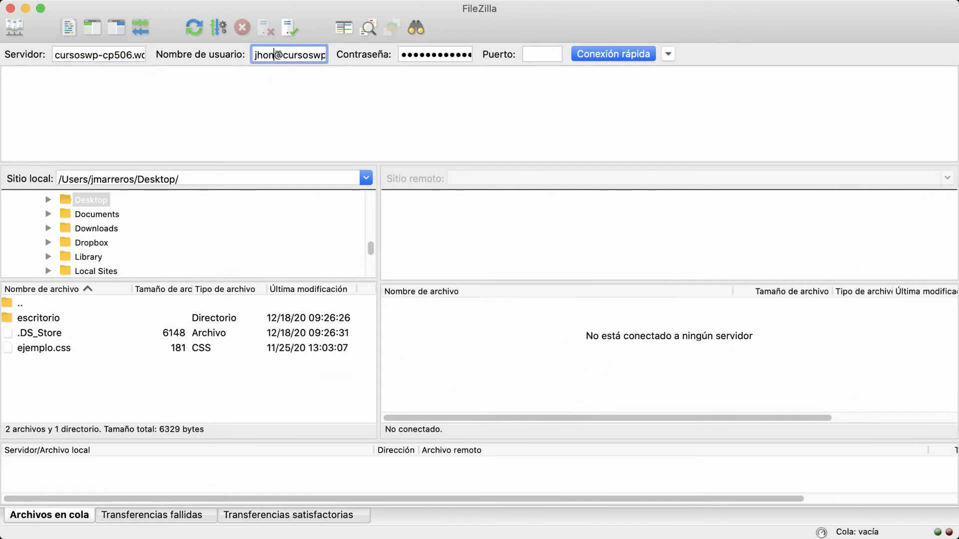
left_click(419, 54)
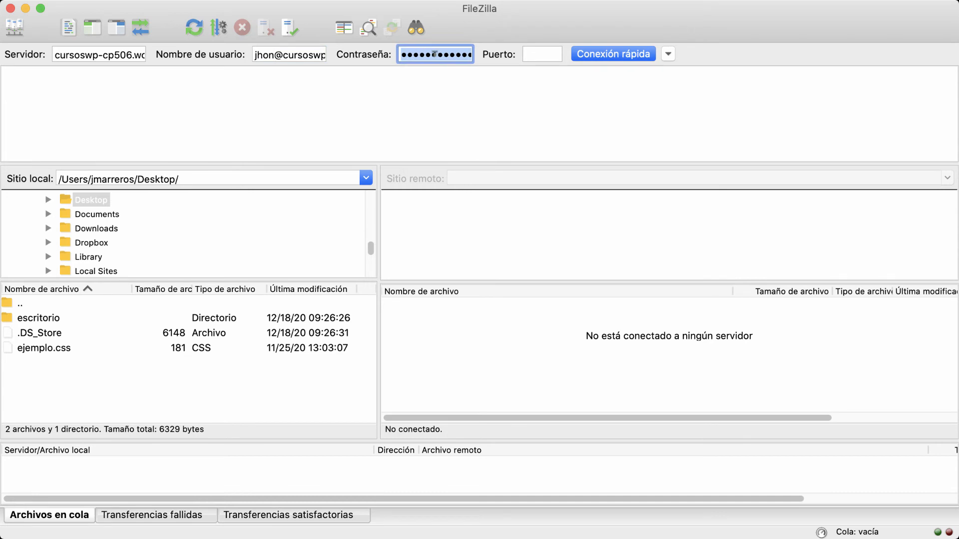
left_click(527, 91)
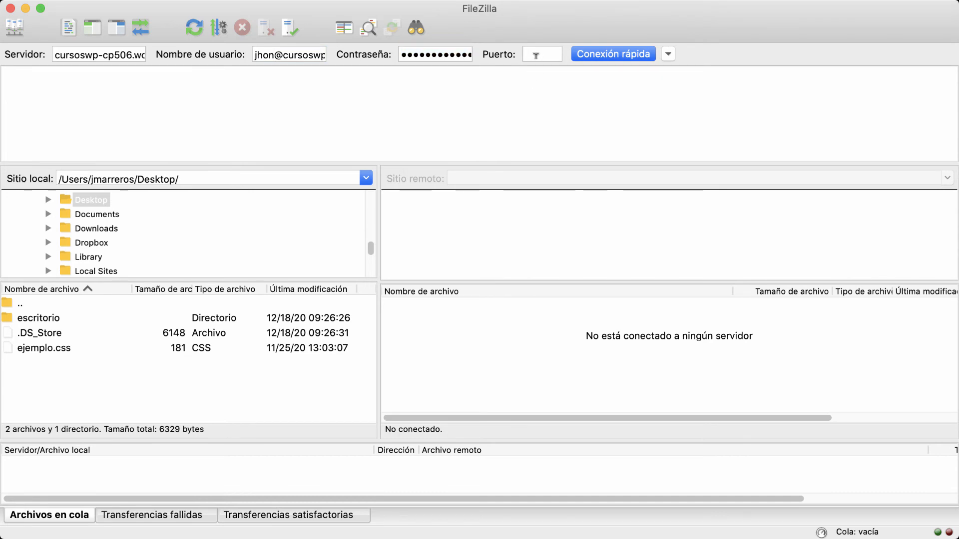
left_click(592, 52)
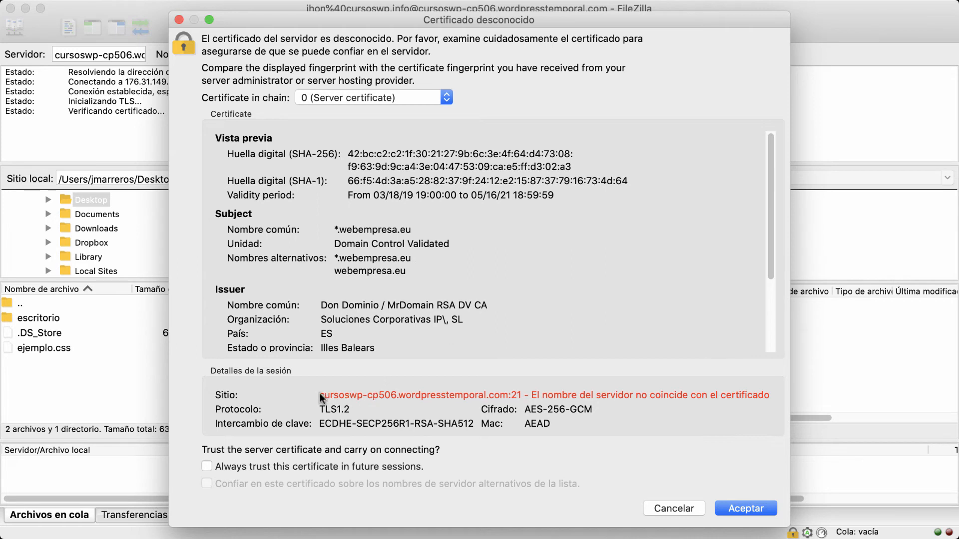
left_click(738, 510)
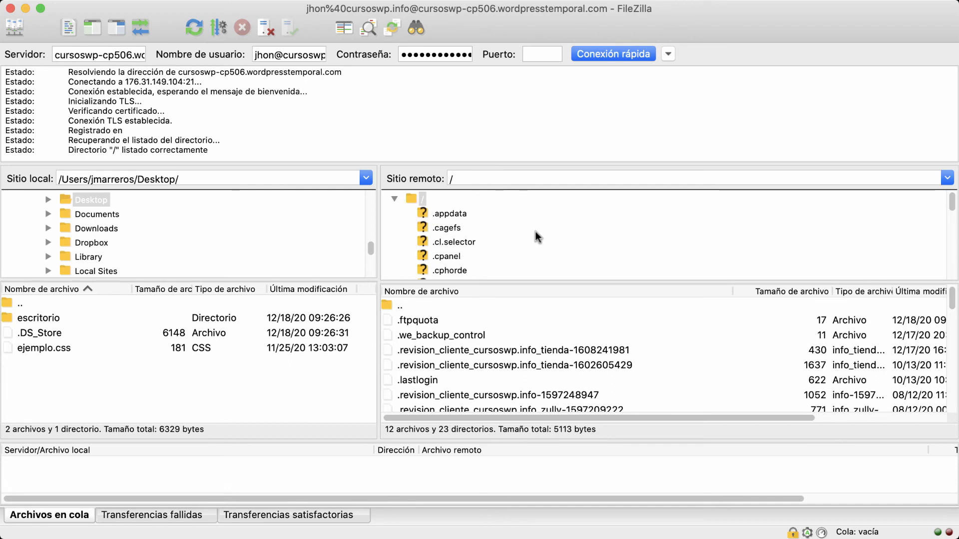
Open the divi folder inside public_html on the remote site
scroll(536, 232, "down", 10)
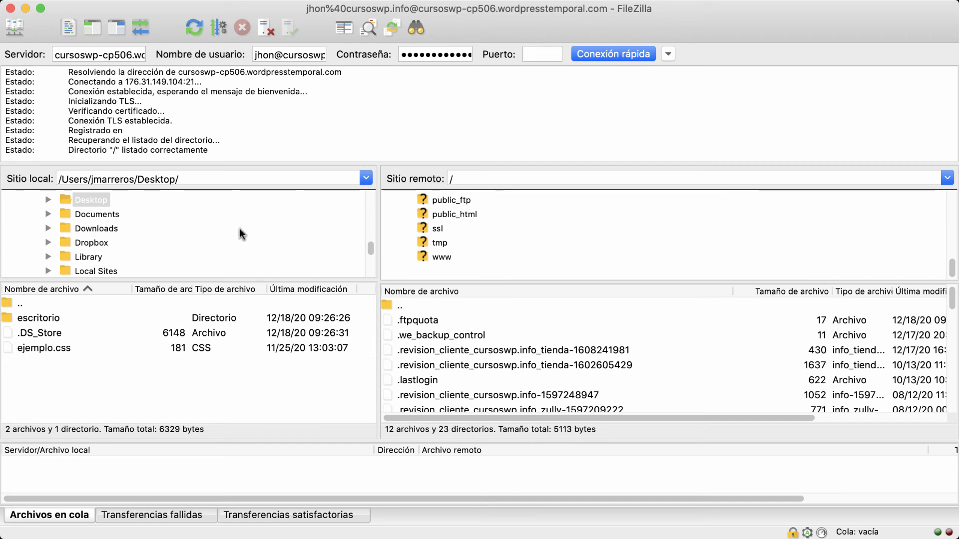
left_click(458, 214)
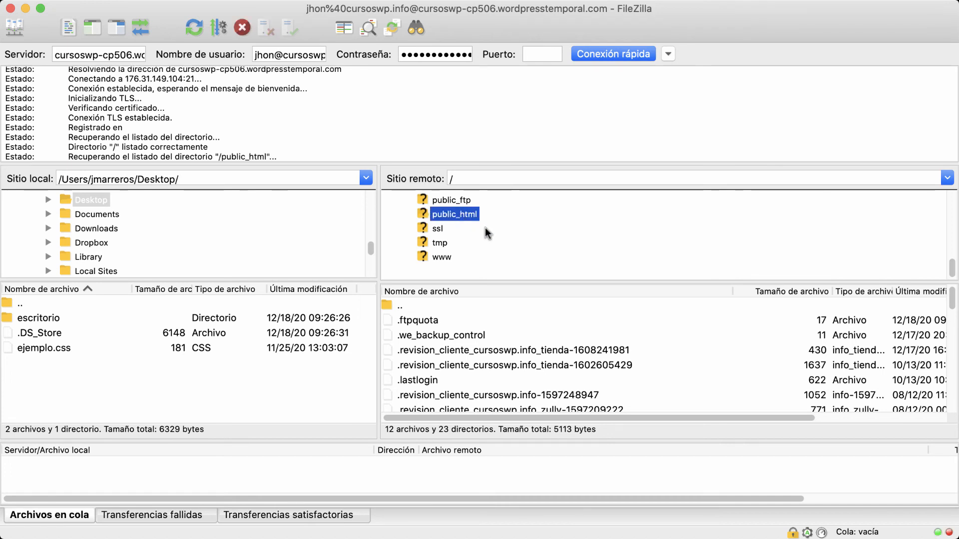
double_click(405, 395)
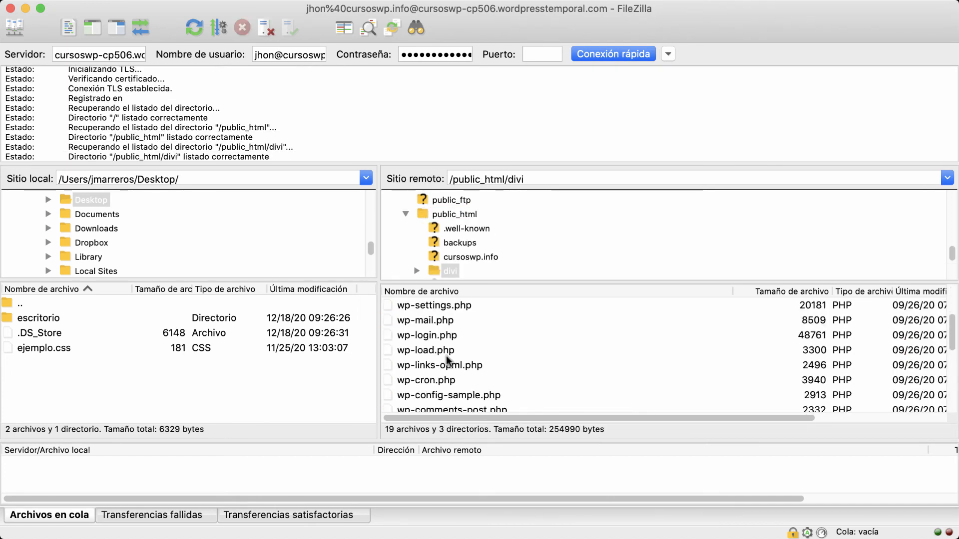
Upload ejemplo.css from the local Desktop to /public_html/divi and select the uploaded copy
left_click_drag(80, 352, 477, 367)
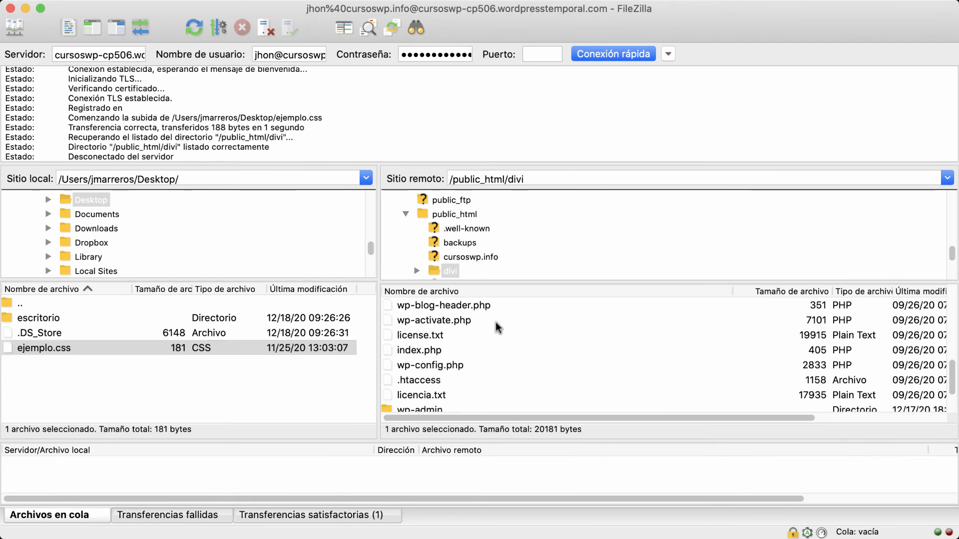
left_click(477, 367)
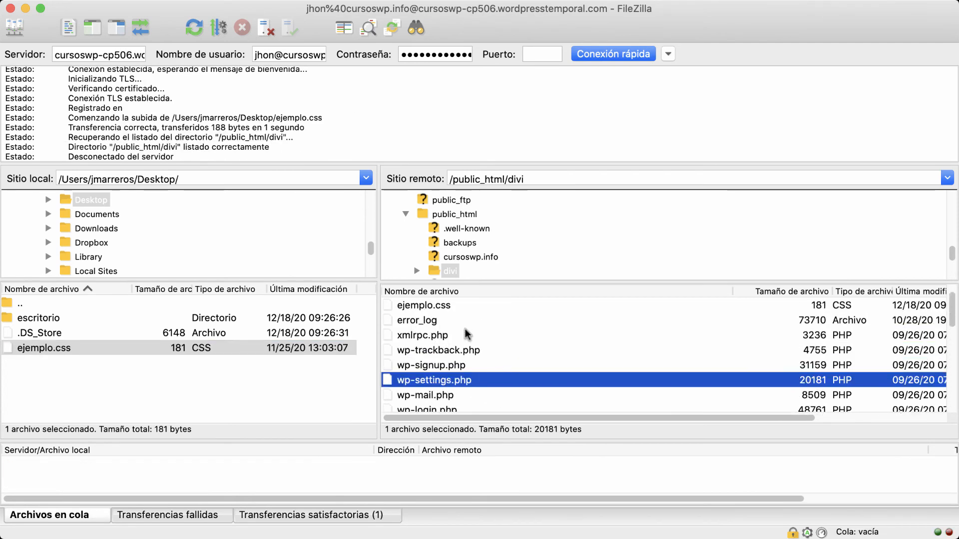
left_click(449, 305)
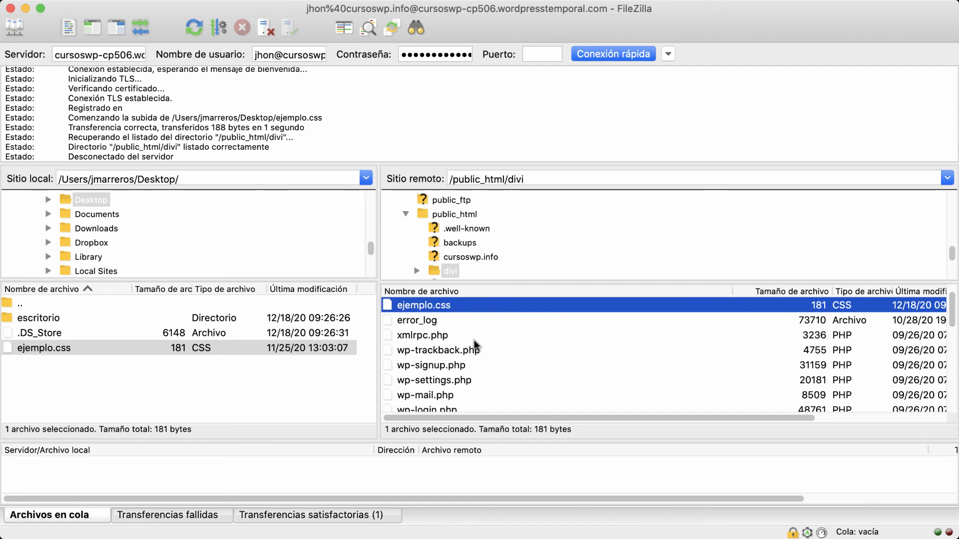
Download wp-mail.php from /public_html/divi to the local Desktop folder and select the downloaded copy
scroll(477, 356, "down", 1)
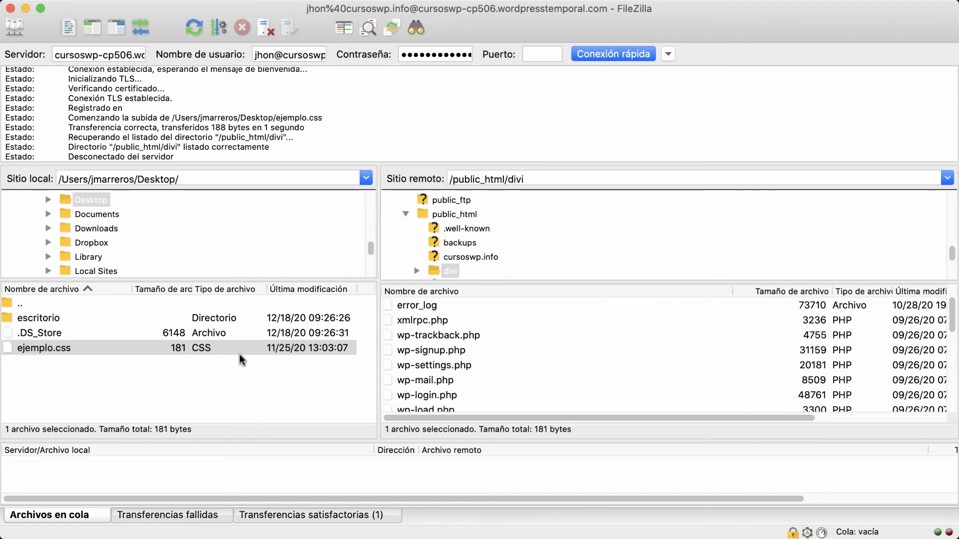
left_click(158, 378)
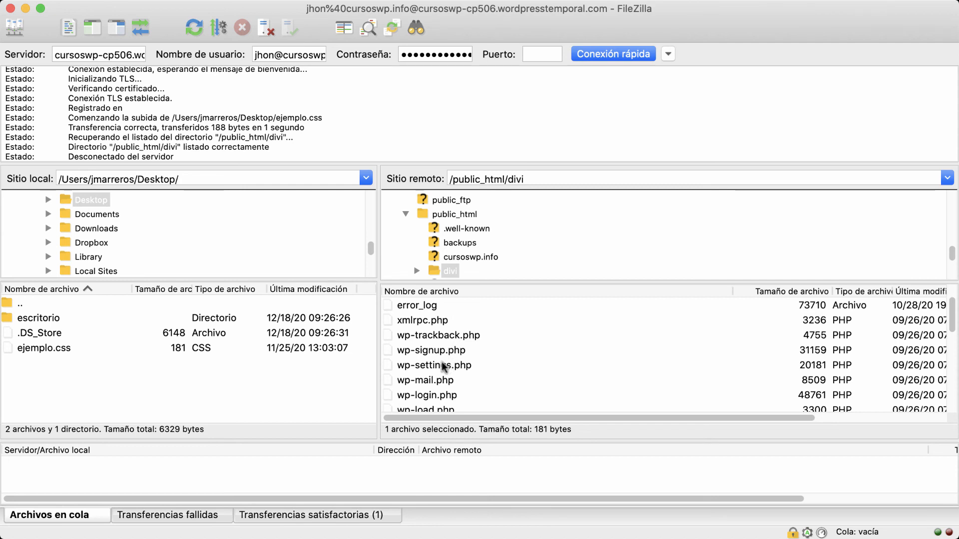
left_click(435, 381)
left_click_drag(434, 381, 305, 379)
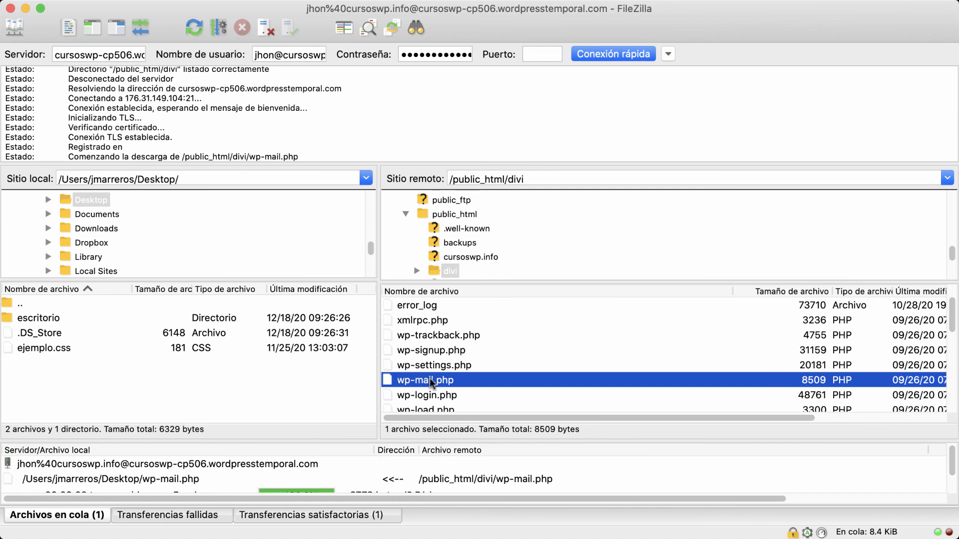
right_click(431, 382)
left_click(140, 362)
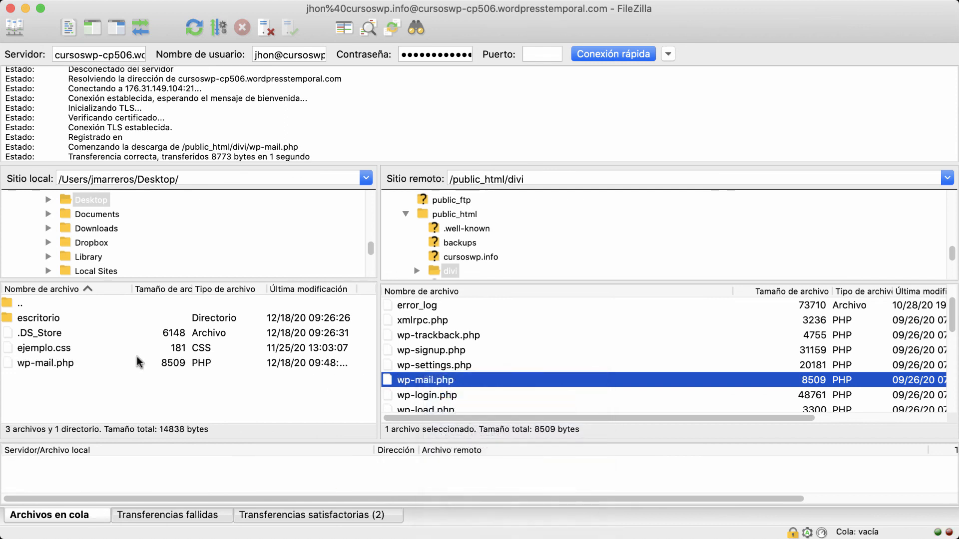
left_click(87, 367)
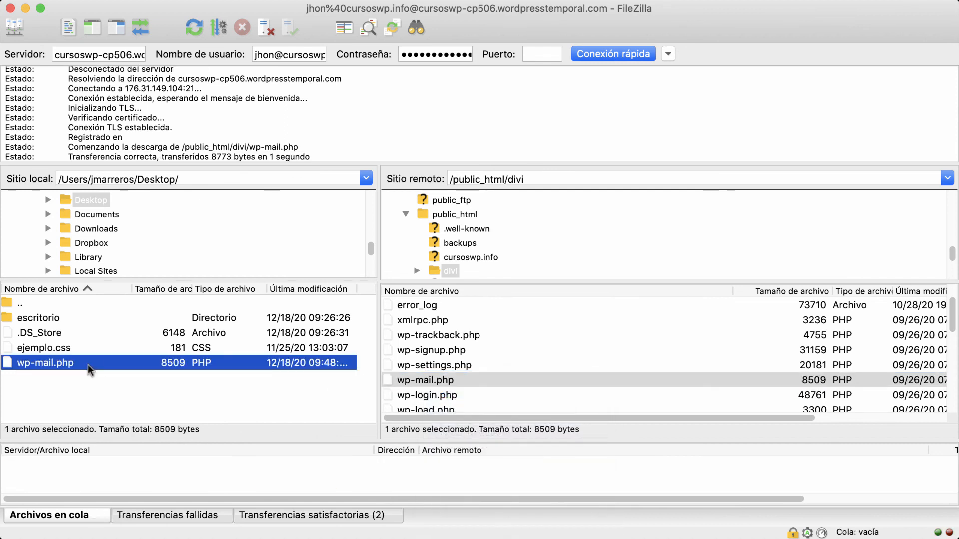